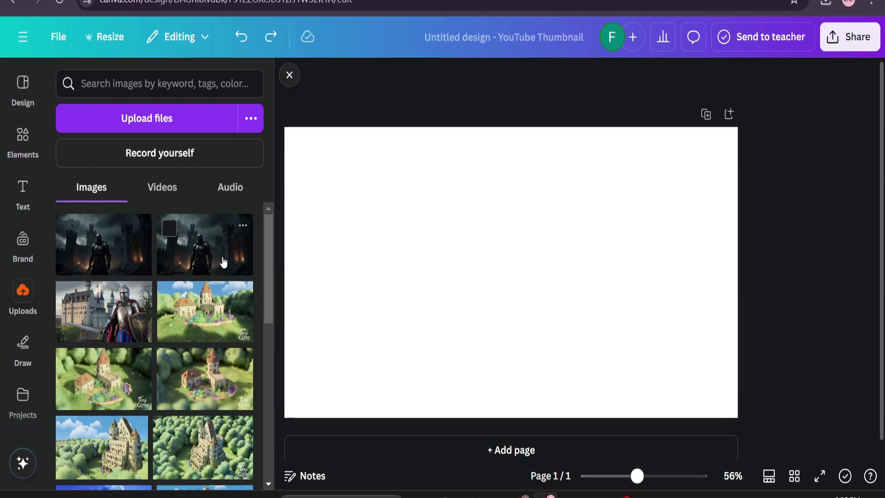
- Place the uploaded dark knight-and-castle image on the blank YouTube Thumbnail page as its background
{"action": "left_click_drag", "start_coordinate": [223, 262], "coordinate": [318, 152]}
- Use Magic Grab on the photo, selecting the knight and his sword, and lift them out as one element
{"action": "scroll", "coordinate": [503, 272], "scroll_direction": "down", "scroll_amount": 1}
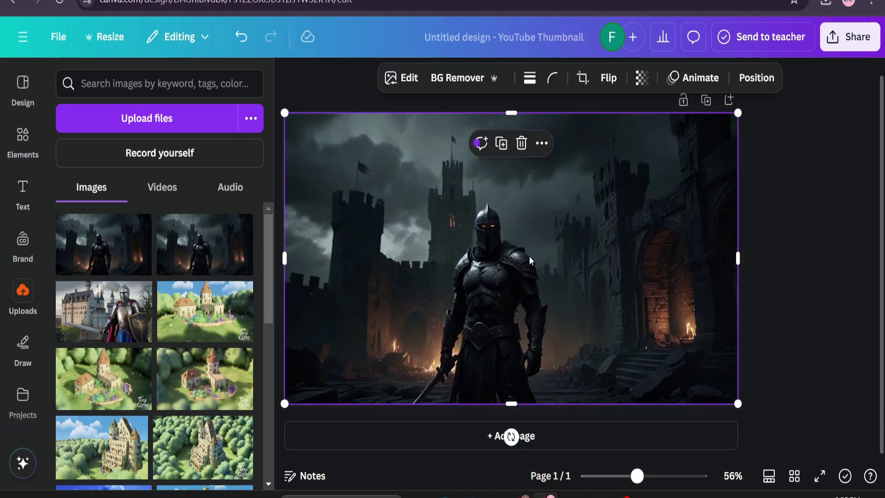
{"action": "left_click", "coordinate": [408, 80]}
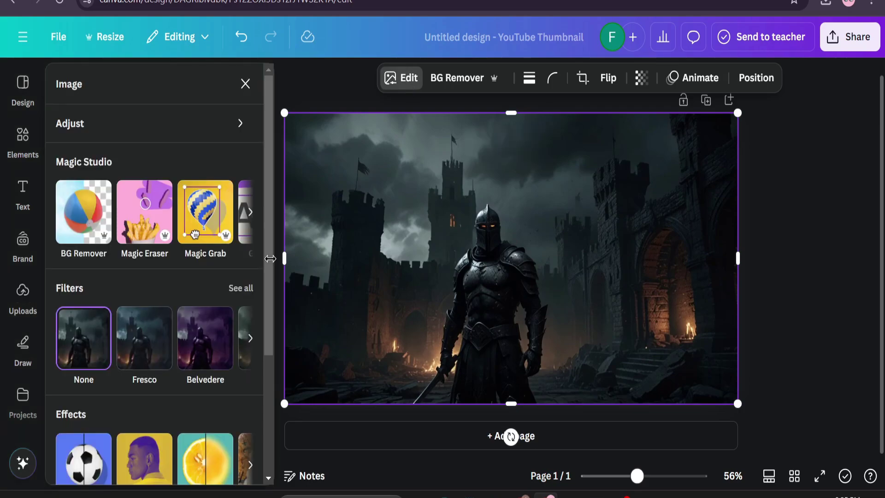
{"action": "left_click", "coordinate": [204, 224]}
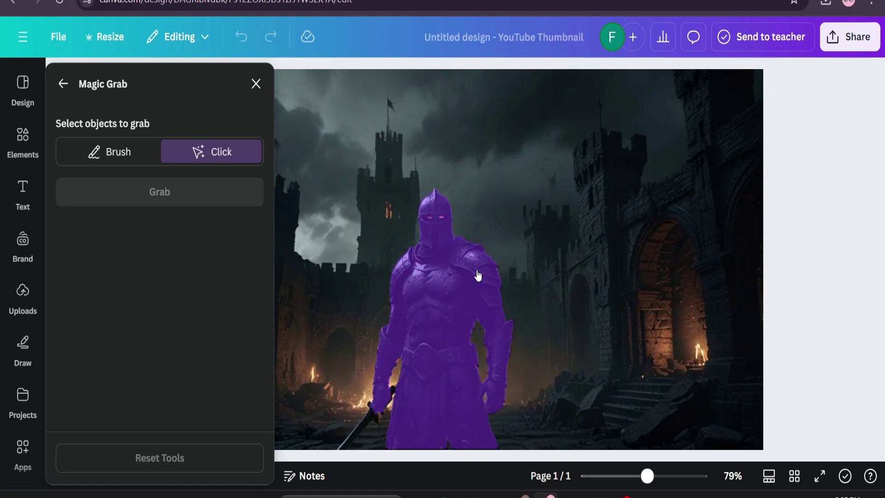
{"action": "left_click", "coordinate": [440, 336]}
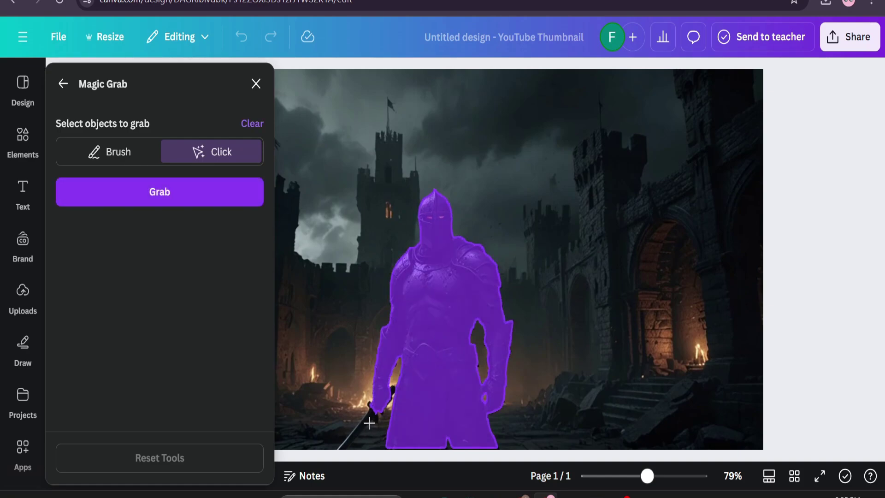
{"action": "left_click", "coordinate": [392, 390]}
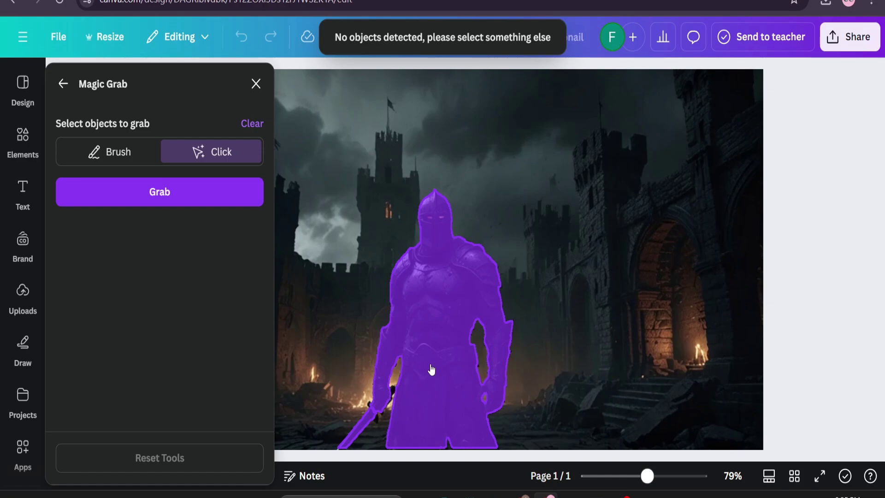
{"action": "left_click", "coordinate": [131, 152]}
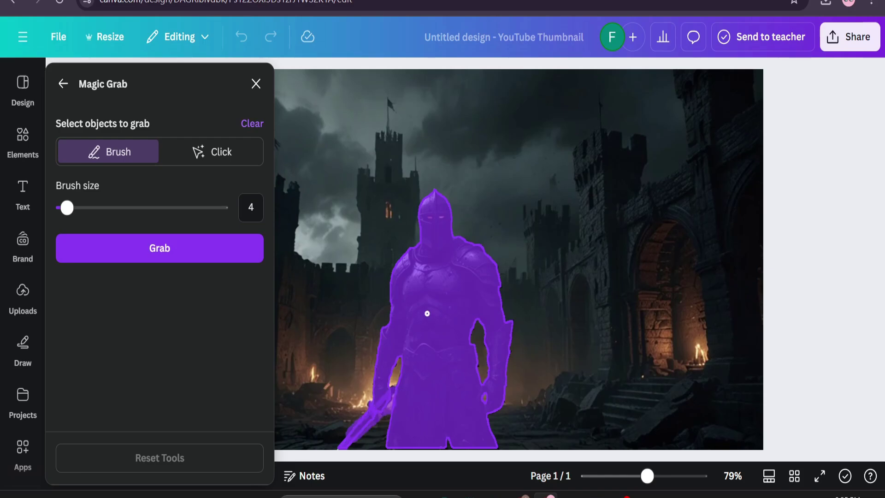
{"action": "left_click", "coordinate": [179, 251]}
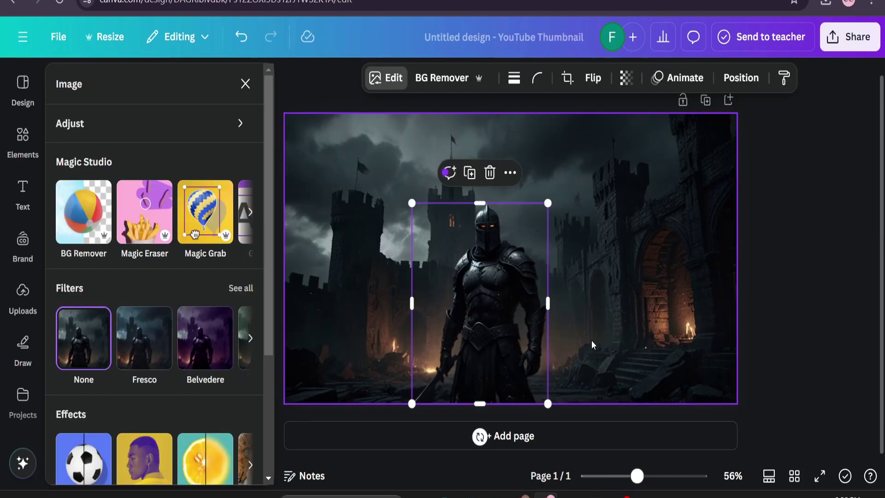
- Add page 2 and move the knight cut-out onto it, then return to page 1
{"action": "left_click", "coordinate": [532, 446]}
{"action": "scroll", "coordinate": [527, 419], "scroll_direction": "up", "scroll_amount": 5}
{"action": "left_click_drag", "start_coordinate": [497, 307], "coordinate": [498, 458]}
{"action": "scroll", "coordinate": [502, 331], "scroll_direction": "down", "scroll_amount": 3}
{"action": "mouse_move", "coordinate": [501, 331]}
{"action": "left_mouse_down"}
{"action": "mouse_move", "coordinate": [506, 387]}
{"action": "mouse_move", "coordinate": [504, 317]}
{"action": "mouse_move", "coordinate": [511, 332]}
{"action": "left_mouse_up"}
{"action": "scroll", "coordinate": [510, 332], "scroll_direction": "up", "scroll_amount": 4}
{"action": "scroll", "coordinate": [530, 367], "scroll_direction": "up", "scroll_amount": 3}
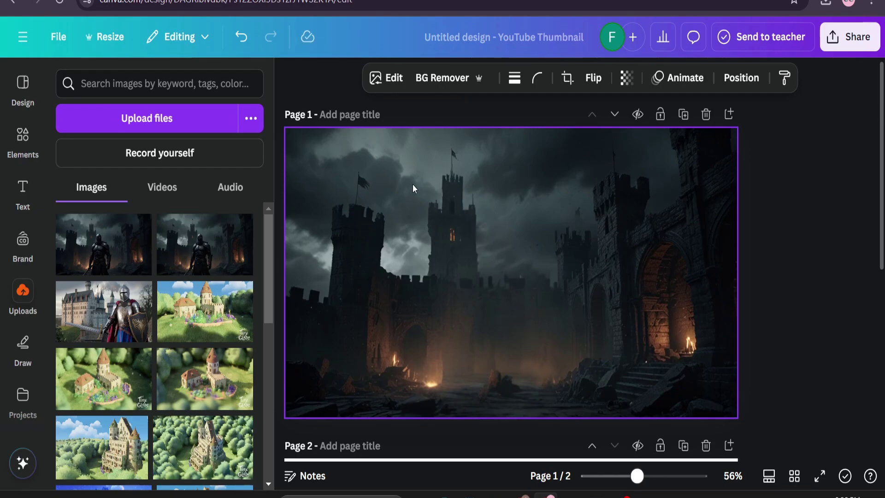
- Start Magic Grab on the castle photo and select the central towers, right wall and tower window
{"action": "left_click", "coordinate": [488, 316]}
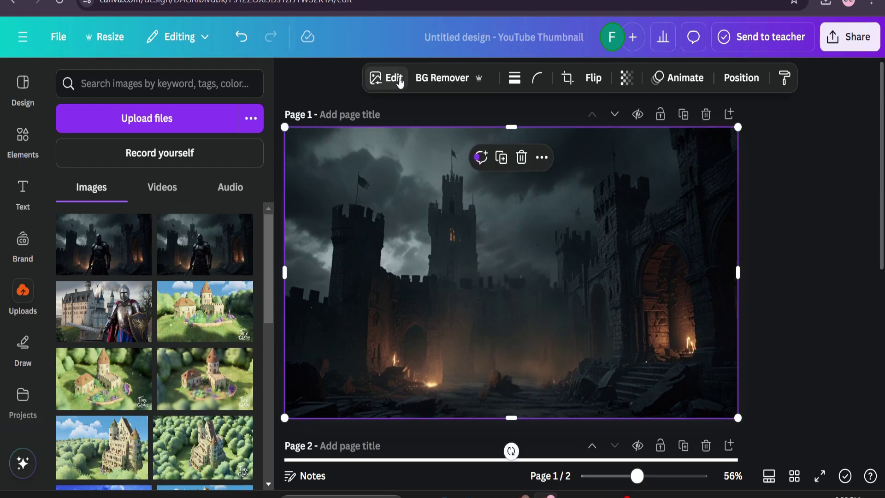
{"action": "left_click", "coordinate": [398, 82]}
{"action": "left_click", "coordinate": [195, 223]}
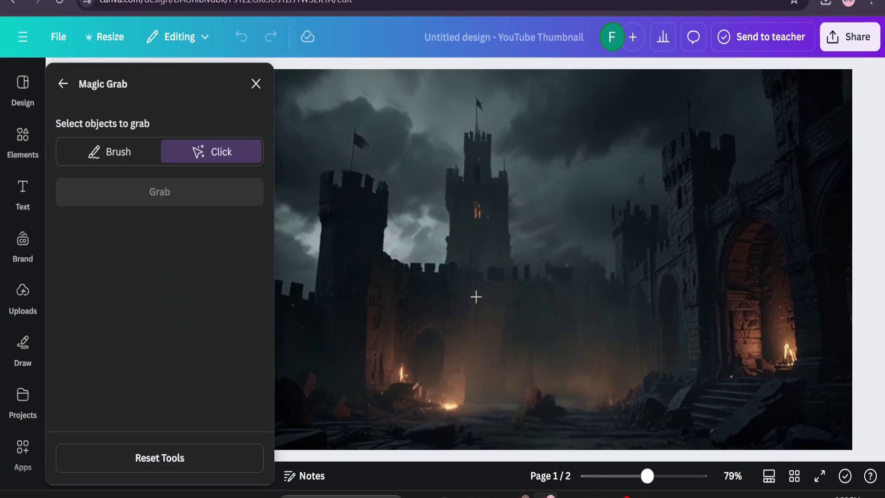
{"action": "left_click", "coordinate": [471, 238]}
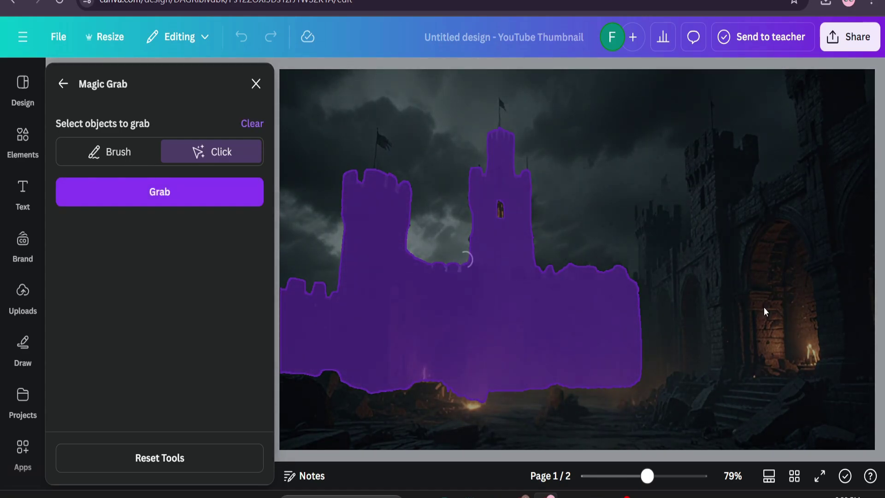
{"action": "left_click", "coordinate": [765, 309]}
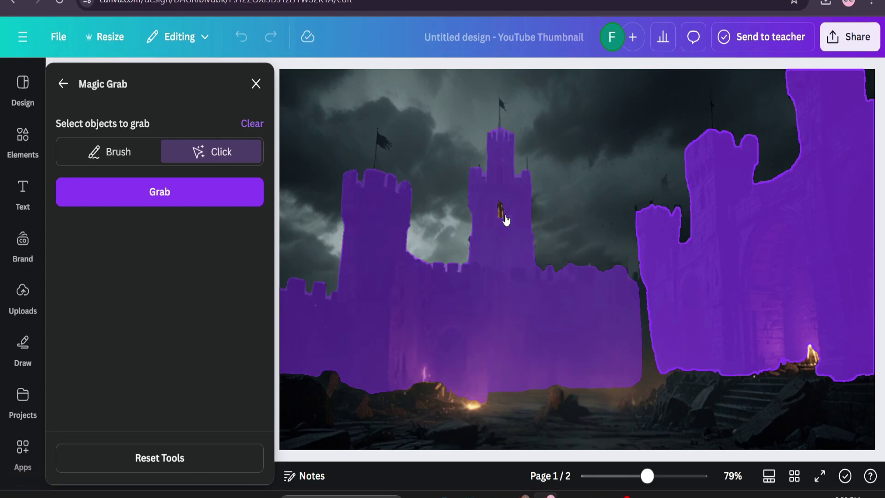
{"action": "left_click", "coordinate": [501, 213]}
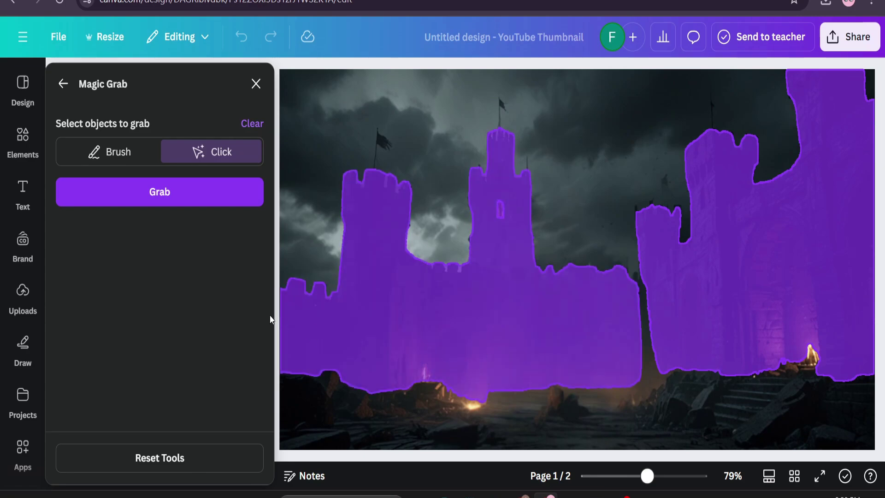
- Brush the ground into the selection with an enlarged brush and grab the castle
{"action": "left_click", "coordinate": [130, 159]}
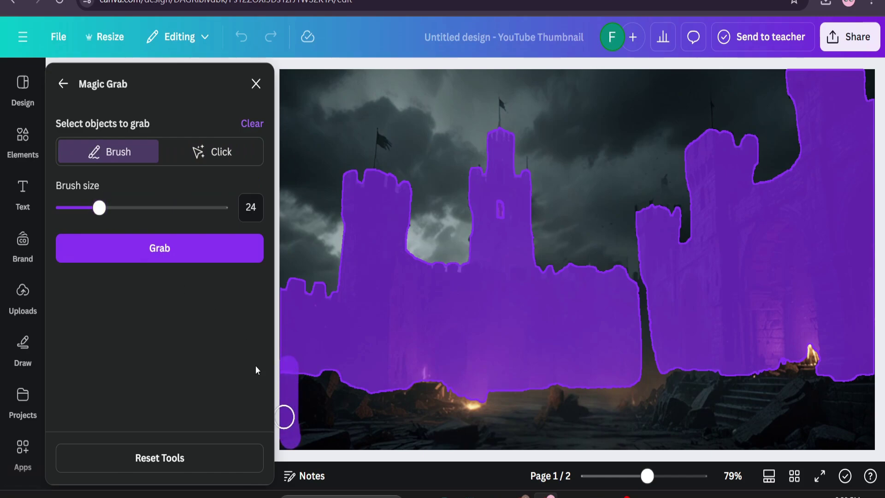
{"action": "left_click", "coordinate": [180, 207]}
{"action": "mouse_move", "coordinate": [317, 400]}
{"action": "left_mouse_down"}
{"action": "mouse_move", "coordinate": [299, 421]}
{"action": "mouse_move", "coordinate": [421, 424]}
{"action": "mouse_move", "coordinate": [443, 391]}
{"action": "mouse_move", "coordinate": [558, 430]}
{"action": "mouse_move", "coordinate": [863, 430]}
{"action": "mouse_move", "coordinate": [842, 411]}
{"action": "mouse_move", "coordinate": [753, 388]}
{"action": "mouse_move", "coordinate": [650, 389]}
{"action": "mouse_move", "coordinate": [618, 362]}
{"action": "mouse_move", "coordinate": [664, 216]}
{"action": "left_mouse_up"}
{"action": "scroll", "coordinate": [534, 376], "scroll_direction": "up", "scroll_amount": 1}
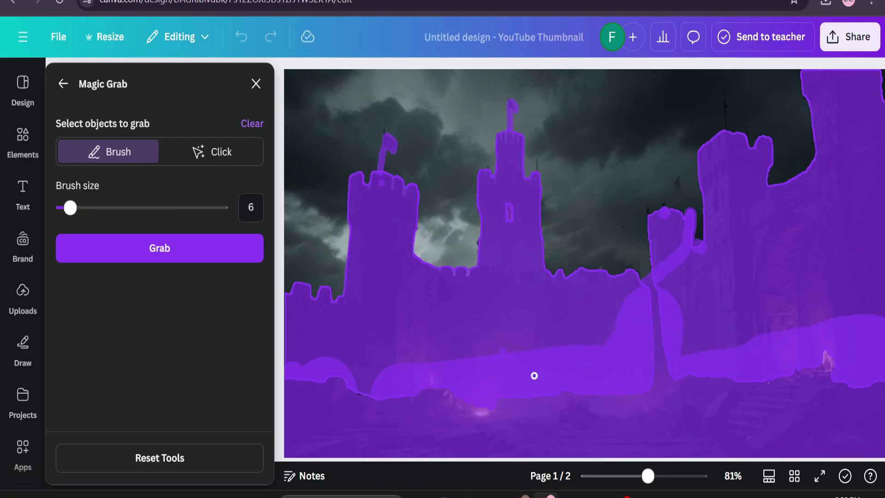
{"action": "left_click", "coordinate": [163, 259]}
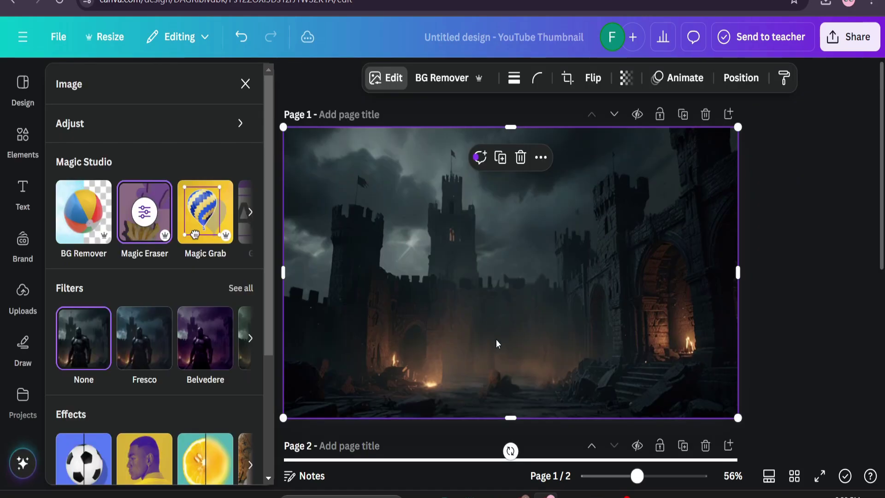
- Nudge the castle cut-out and preview the Breathe photo animation on it
{"action": "mouse_move", "coordinate": [497, 340]}
{"action": "left_mouse_down"}
{"action": "mouse_move", "coordinate": [489, 356]}
{"action": "mouse_move", "coordinate": [524, 345]}
{"action": "mouse_move", "coordinate": [450, 345]}
{"action": "mouse_move", "coordinate": [523, 342]}
{"action": "mouse_move", "coordinate": [470, 342]}
{"action": "mouse_move", "coordinate": [480, 328]}
{"action": "mouse_move", "coordinate": [494, 336]}
{"action": "left_mouse_up"}
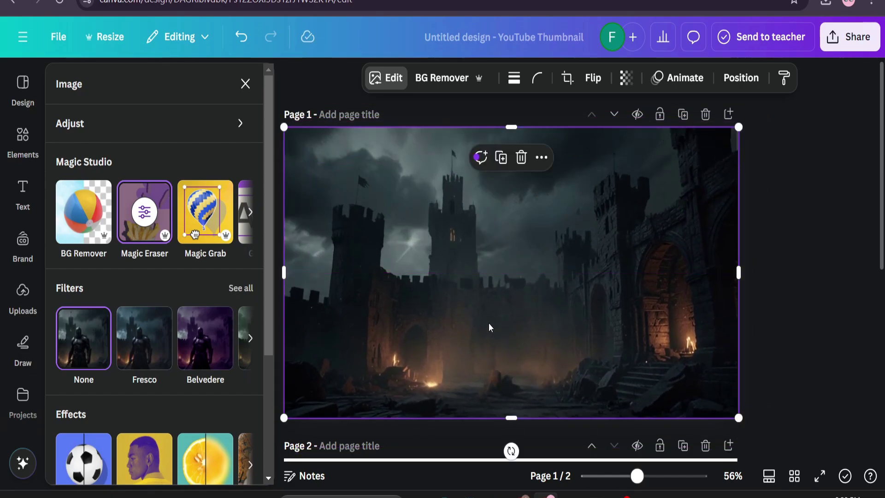
{"action": "left_click", "coordinate": [679, 78]}
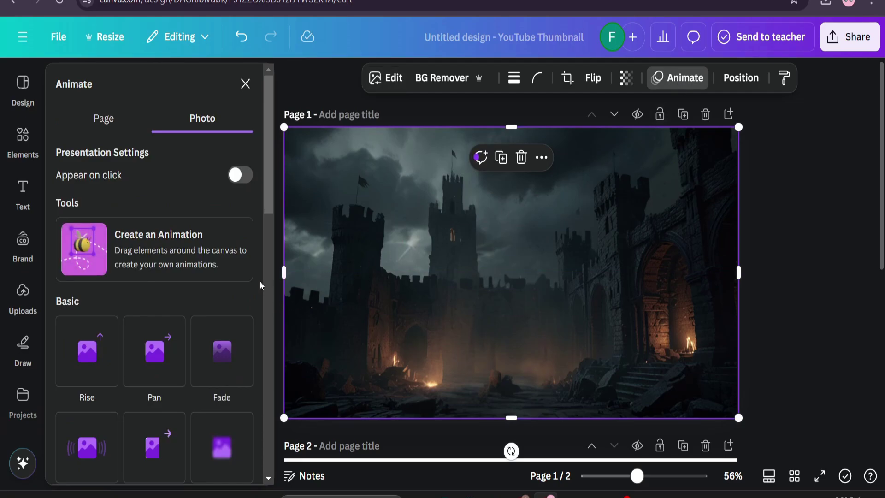
{"action": "scroll", "coordinate": [260, 285], "scroll_direction": "down", "scroll_amount": 3}
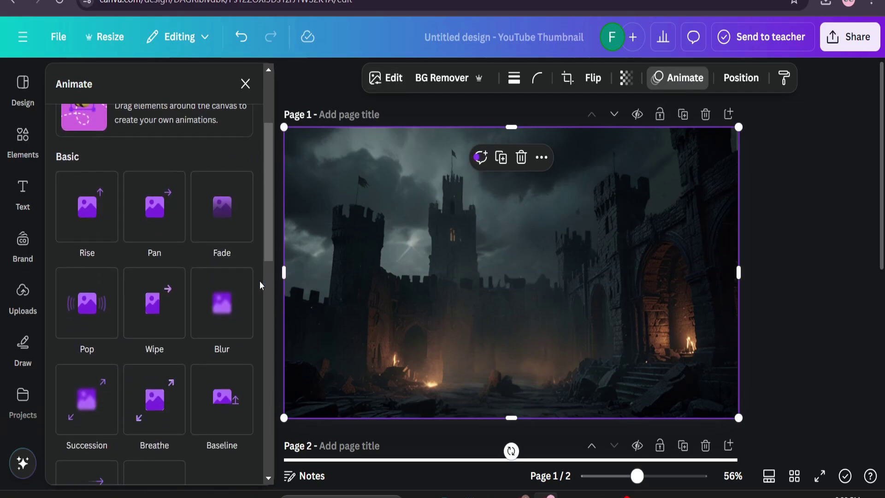
{"action": "scroll", "coordinate": [261, 286], "scroll_direction": "down", "scroll_amount": 3}
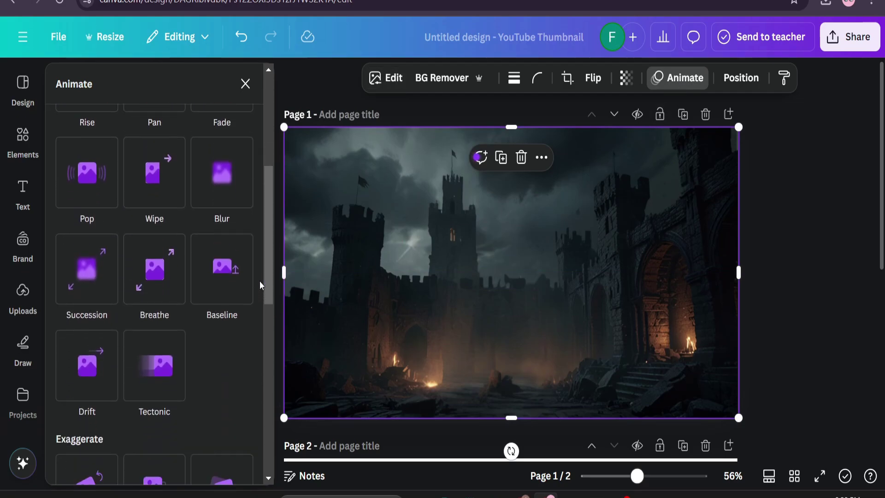
{"action": "left_click", "coordinate": [162, 272]}
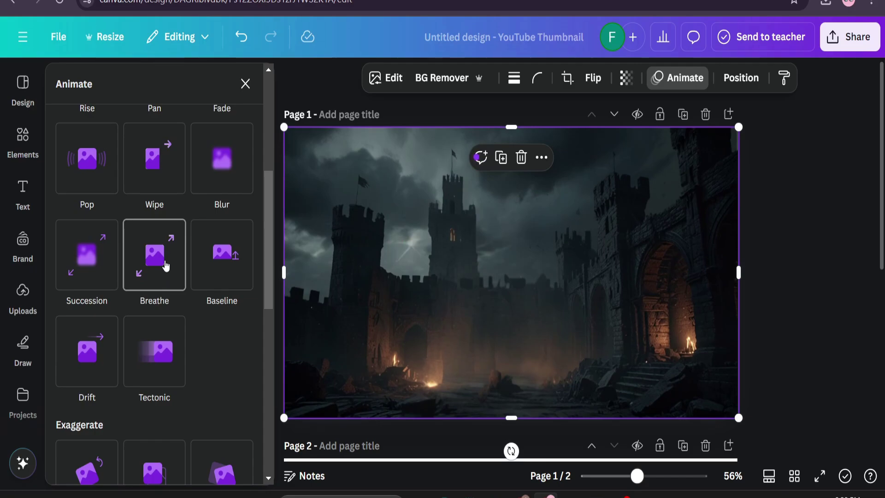
- Apply Breathe to the castle image and leave its scale direction set to Out
{"action": "left_click", "coordinate": [165, 266]}
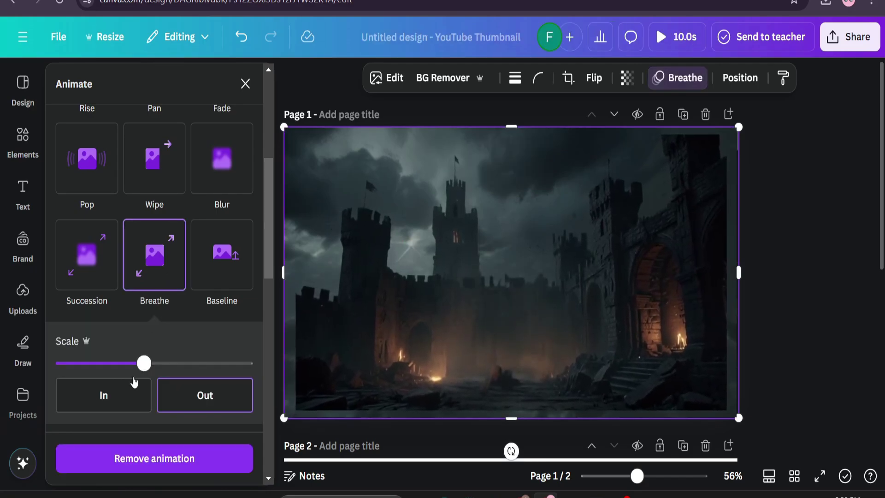
{"action": "left_click", "coordinate": [125, 403]}
{"action": "left_click", "coordinate": [205, 402]}
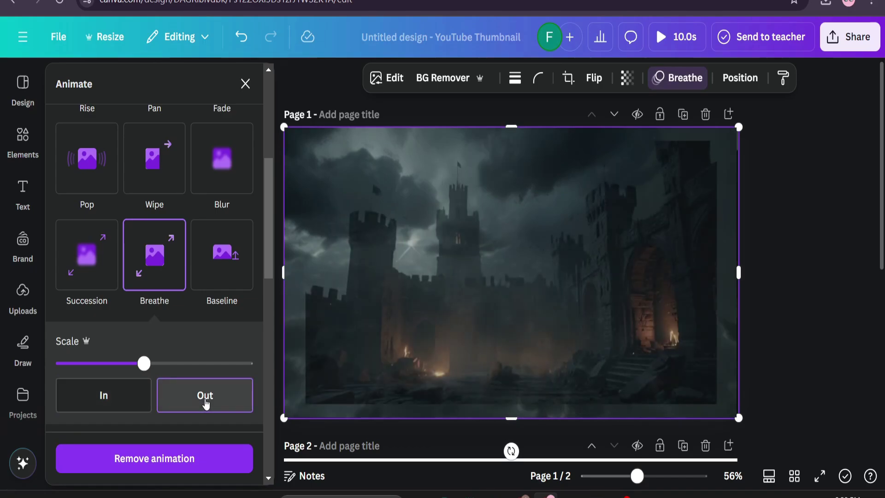
{"action": "left_click", "coordinate": [121, 401]}
{"action": "left_click", "coordinate": [203, 401]}
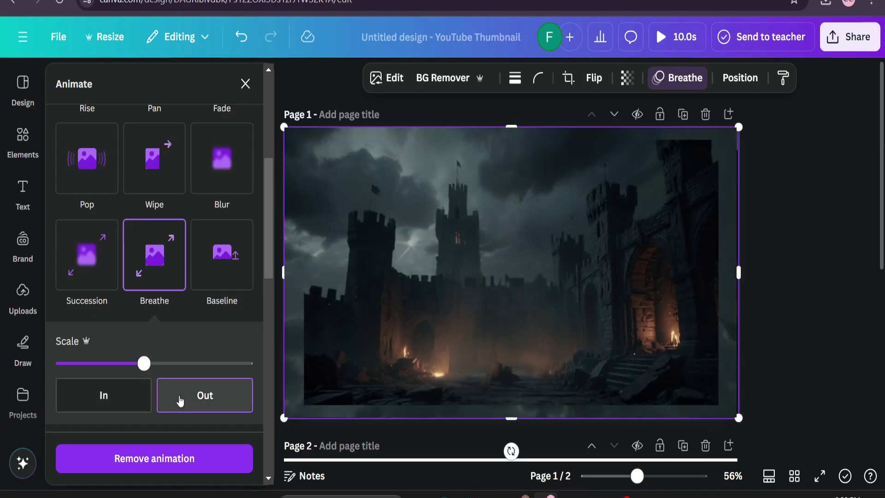
{"action": "left_click", "coordinate": [206, 397]}
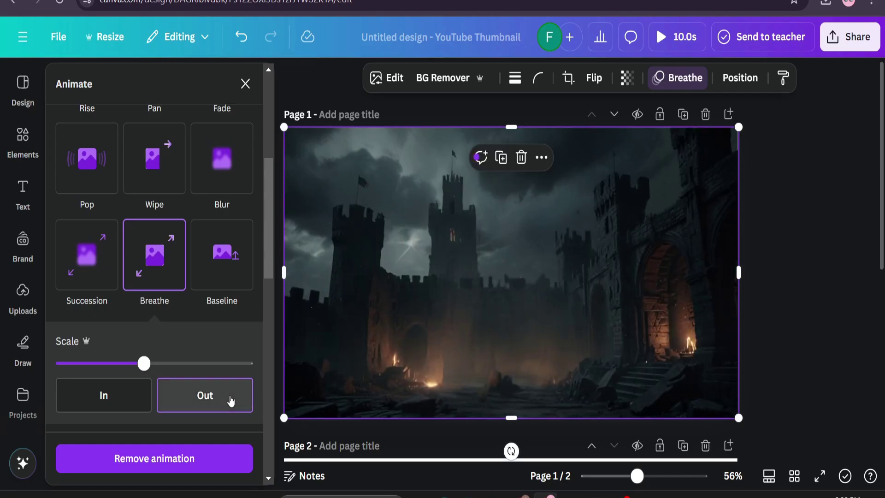
{"action": "left_click", "coordinate": [229, 399]}
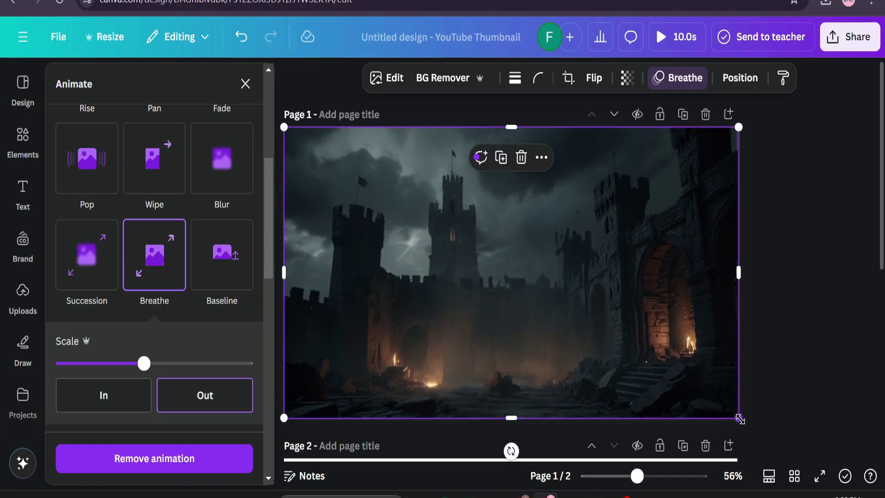
- Resize and reposition the castle image to 1,053 × 591 at the page's bottom-left
{"action": "left_click_drag", "start_coordinate": [742, 419], "coordinate": [773, 440]}
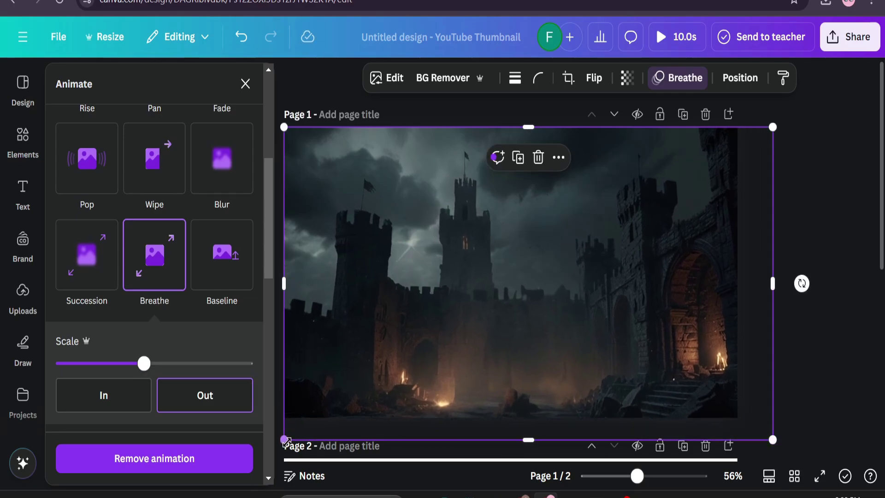
{"action": "left_click_drag", "start_coordinate": [285, 441], "coordinate": [248, 463]}
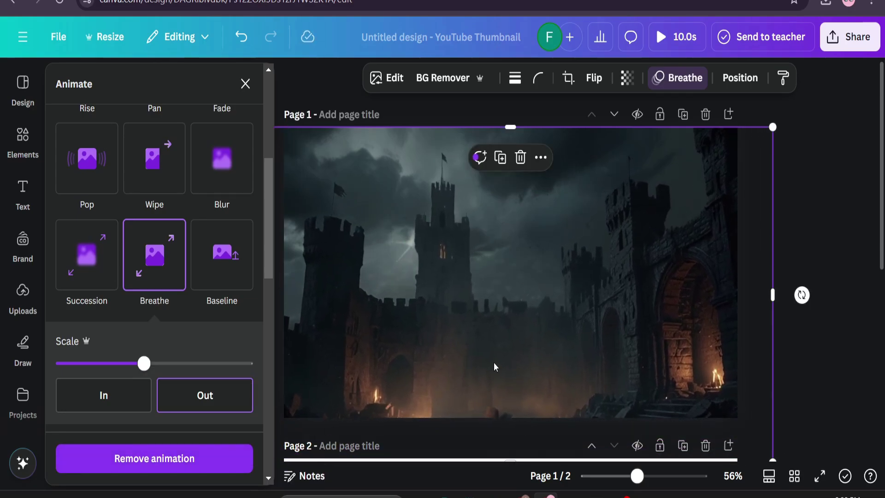
{"action": "left_click_drag", "start_coordinate": [494, 367], "coordinate": [486, 343]}
{"action": "left_click_drag", "start_coordinate": [760, 436], "coordinate": [784, 448]}
{"action": "left_click_drag", "start_coordinate": [650, 395], "coordinate": [643, 382]}
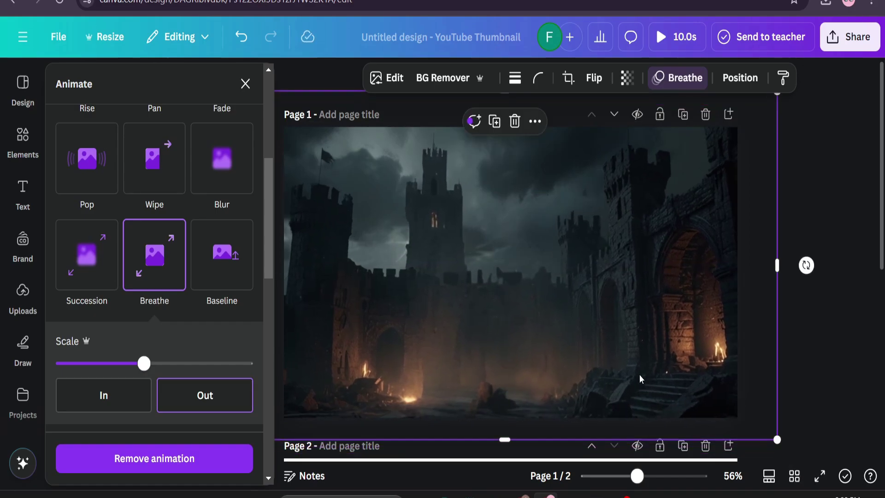
{"action": "left_click_drag", "start_coordinate": [777, 93], "coordinate": [632, 261]}
- Give the stormy sky background a Breathe animation with its scale direction set to In
{"action": "left_click", "coordinate": [646, 185]}
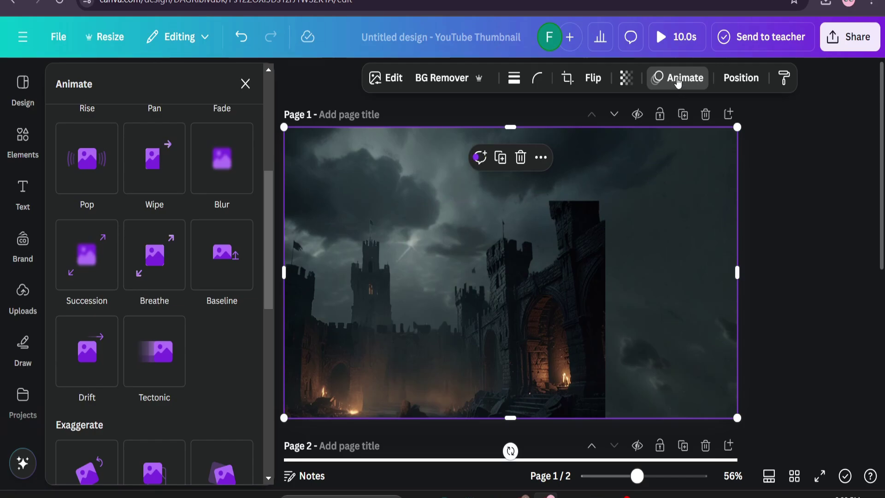
{"action": "left_click", "coordinate": [678, 78]}
{"action": "left_click", "coordinate": [678, 78]}
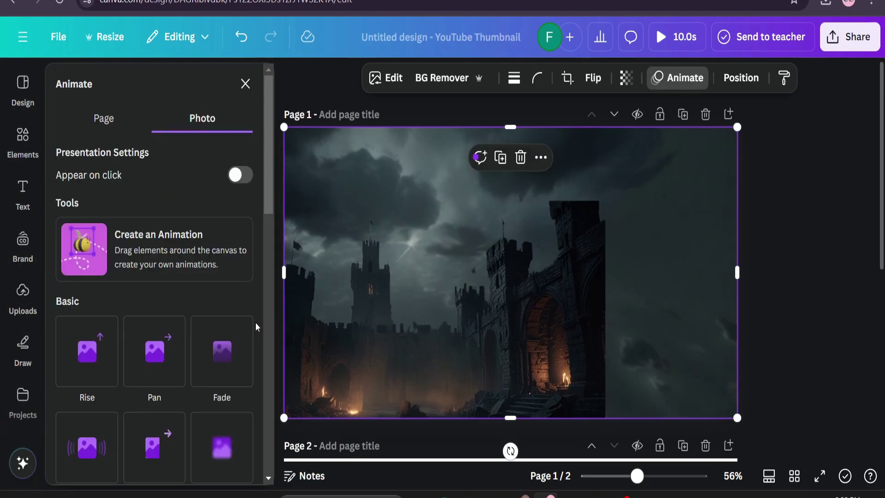
{"action": "scroll", "coordinate": [257, 326], "scroll_direction": "down", "scroll_amount": 6}
{"action": "left_click", "coordinate": [156, 272]}
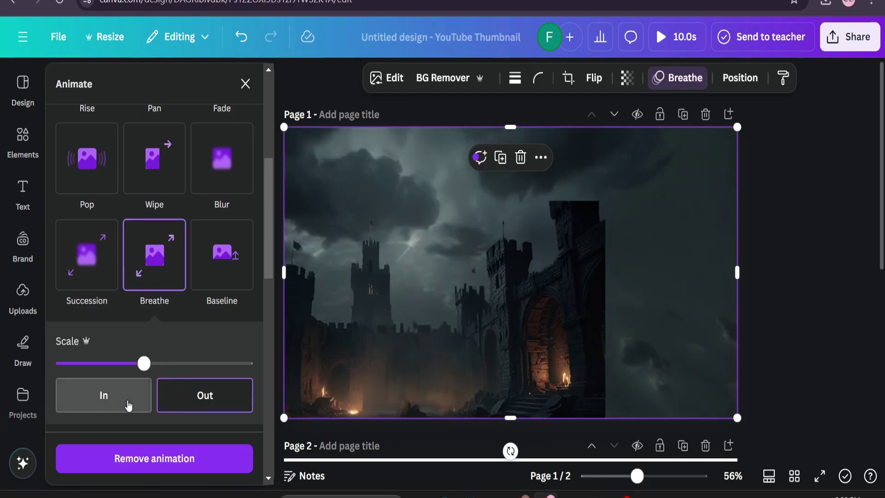
{"action": "left_click", "coordinate": [128, 405]}
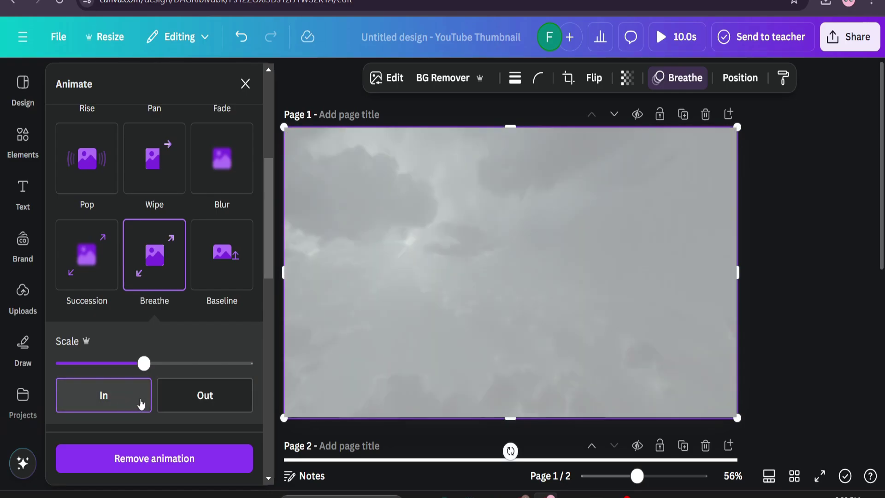
{"action": "left_click", "coordinate": [205, 395]}
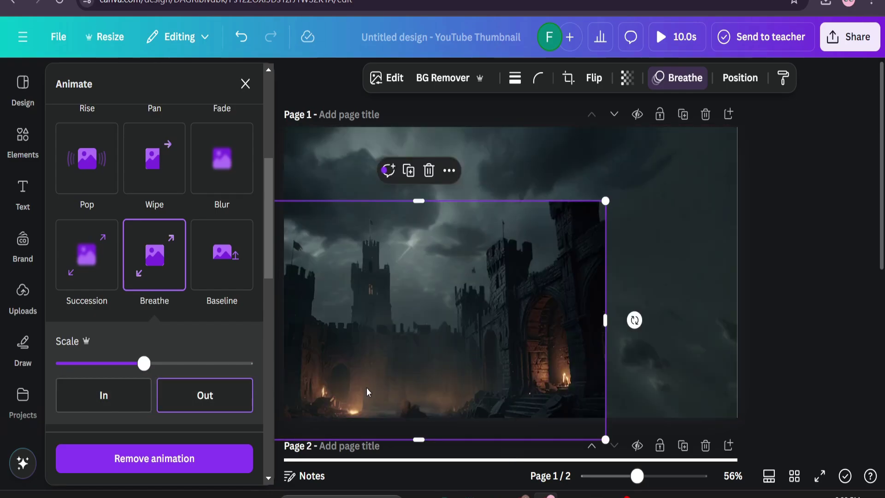
{"action": "left_click", "coordinate": [221, 399]}
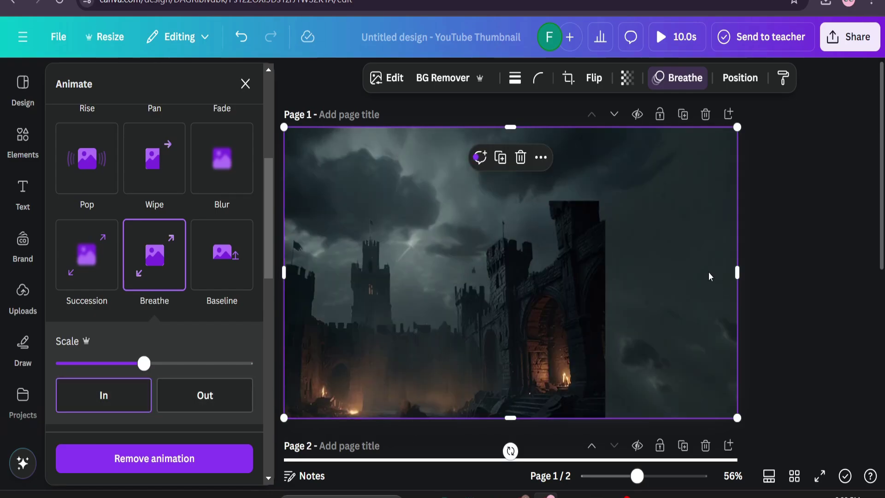
{"action": "left_click", "coordinate": [100, 396]}
- Stretch the sky background beyond the page edges and resize the castle to 1,280 × 718
{"action": "left_click_drag", "start_coordinate": [740, 420], "coordinate": [782, 460]}
{"action": "left_click_drag", "start_coordinate": [784, 131], "coordinate": [818, 92]}
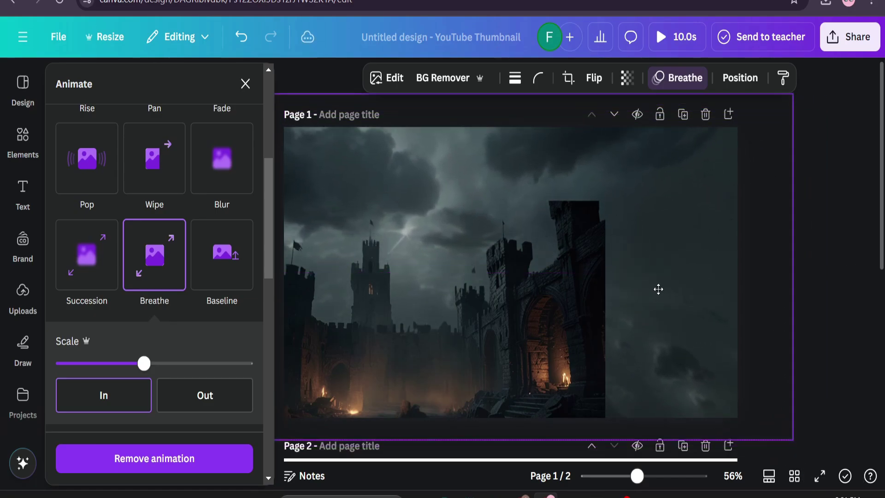
{"action": "left_click", "coordinate": [205, 395]}
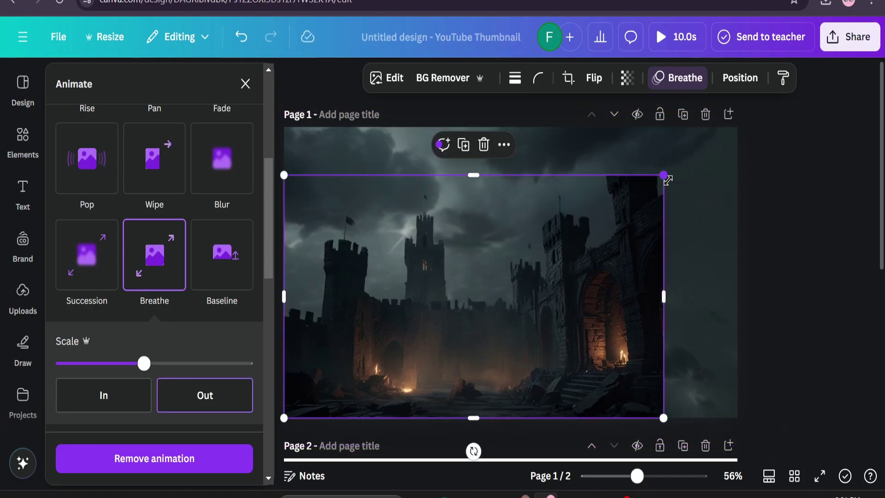
{"action": "left_click_drag", "start_coordinate": [668, 178], "coordinate": [729, 145]}
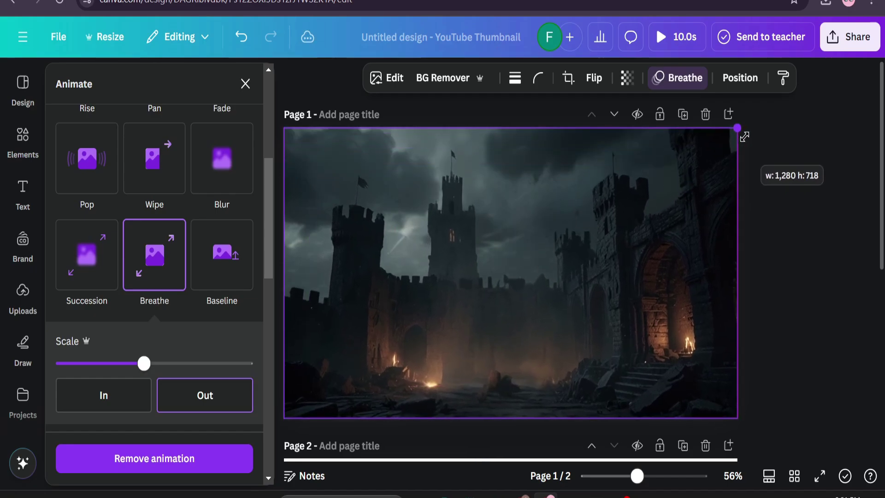
- Move the knight from page 2 onto the castle scene on page 1 and enlarge it
{"action": "left_click", "coordinate": [638, 352]}
{"action": "scroll", "coordinate": [602, 355], "scroll_direction": "down", "scroll_amount": 5}
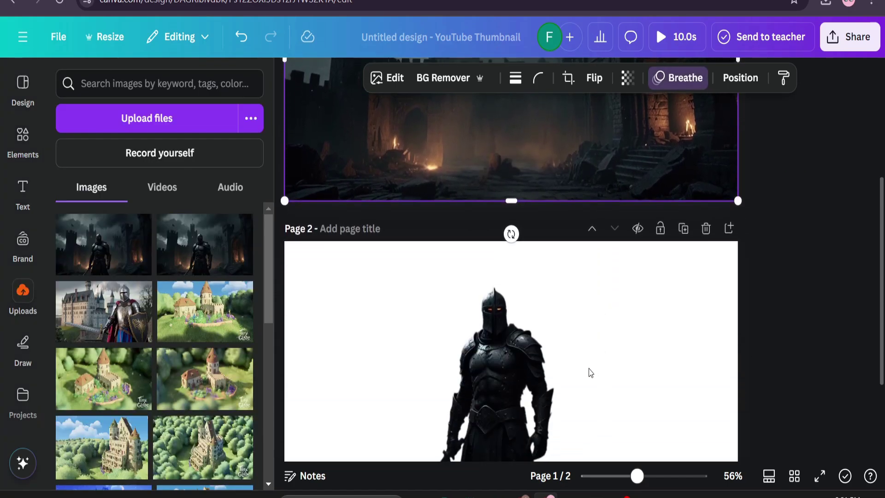
{"action": "left_click", "coordinate": [544, 382]}
{"action": "scroll", "coordinate": [502, 383], "scroll_direction": "down", "scroll_amount": 2}
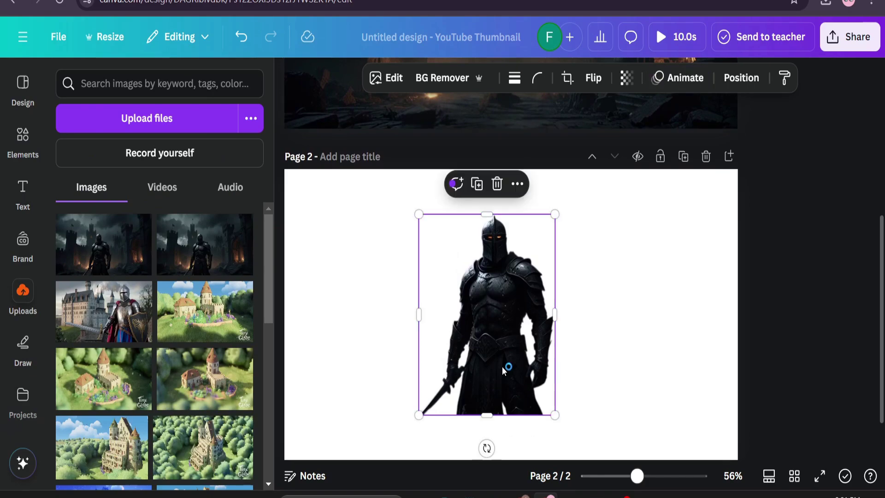
{"action": "left_click_drag", "start_coordinate": [502, 367], "coordinate": [515, 95]}
{"action": "scroll", "coordinate": [531, 370], "scroll_direction": "up", "scroll_amount": 8}
{"action": "left_click_drag", "start_coordinate": [522, 370], "coordinate": [519, 367]}
{"action": "left_click_drag", "start_coordinate": [566, 216], "coordinate": [589, 182]}
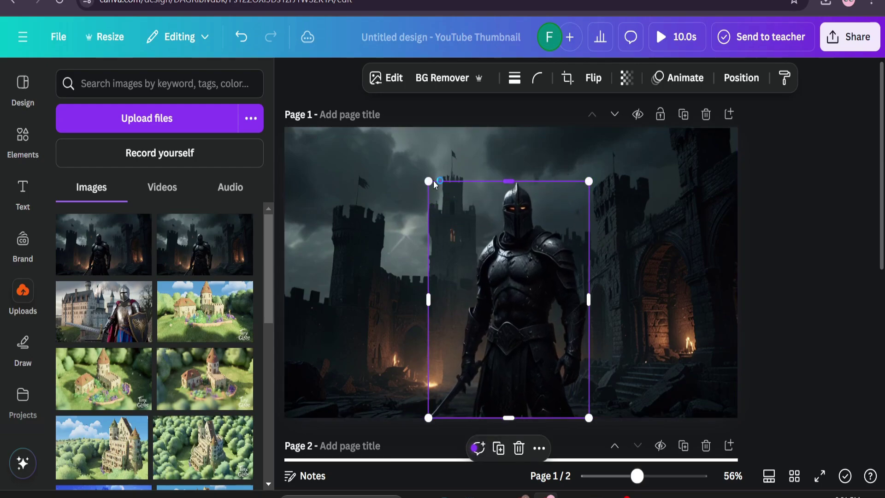
{"action": "left_click_drag", "start_coordinate": [435, 182], "coordinate": [420, 160]}
{"action": "left_click_drag", "start_coordinate": [521, 272], "coordinate": [524, 293]}
- Give the knight a Breathe animation, leaving the scale direction on Out
{"action": "left_click", "coordinate": [663, 88]}
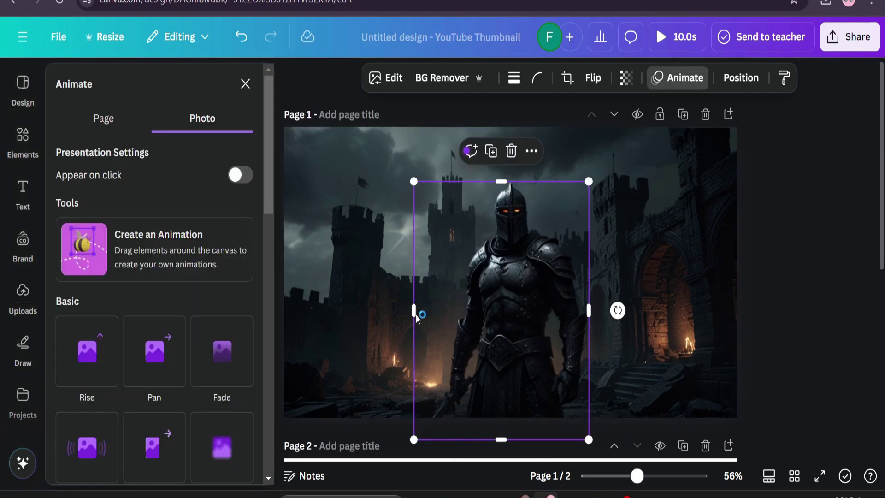
{"action": "scroll", "coordinate": [221, 387], "scroll_direction": "down", "scroll_amount": 5}
{"action": "left_click", "coordinate": [162, 336]}
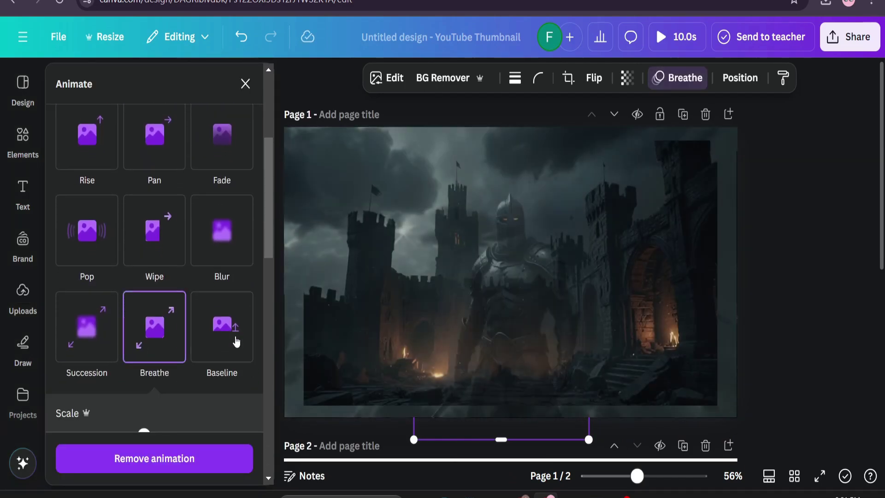
{"action": "left_click", "coordinate": [352, 343]}
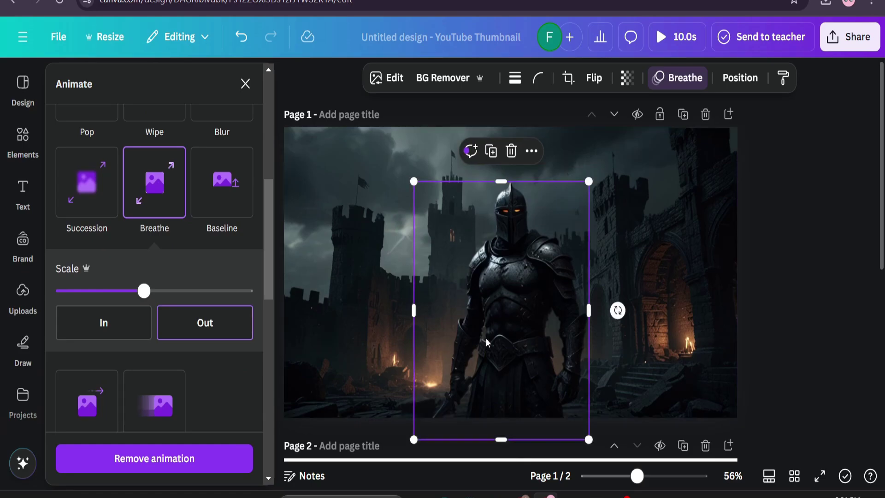
{"action": "left_click", "coordinate": [116, 328]}
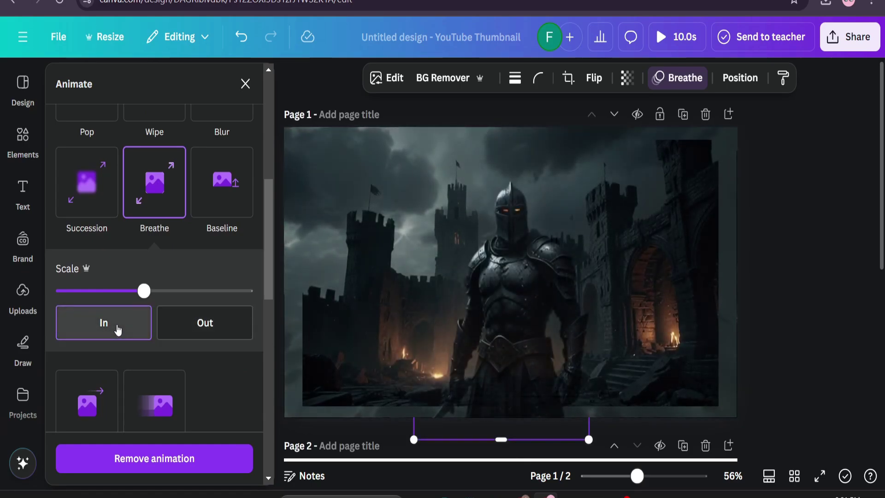
{"action": "left_click", "coordinate": [168, 334]}
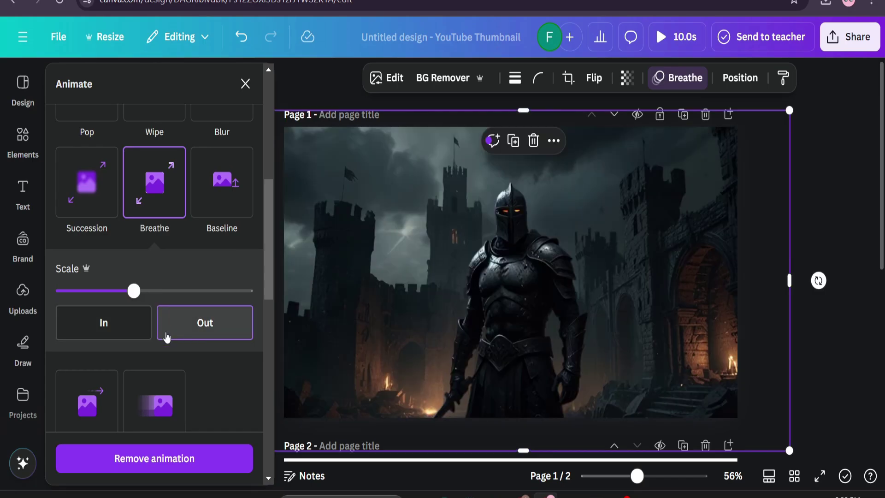
- Download page 1 alone as a 720p MP4 video, with page 2 excluded
{"action": "key", "text": "Escape"}
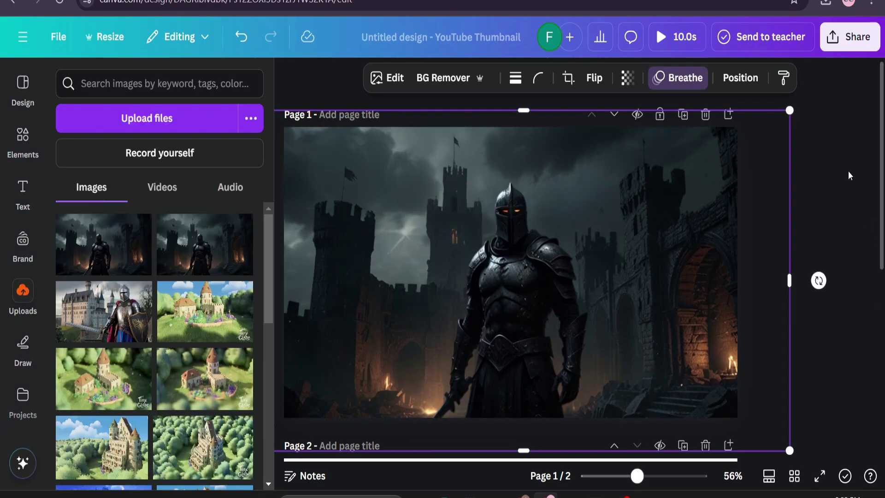
{"action": "left_click", "coordinate": [850, 37]}
{"action": "scroll", "coordinate": [697, 311], "scroll_direction": "down", "scroll_amount": 1}
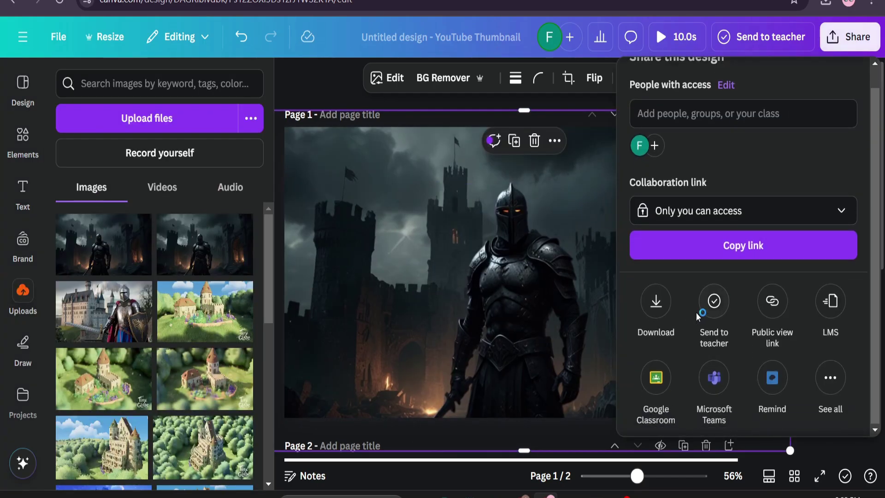
{"action": "left_click", "coordinate": [664, 314]}
{"action": "left_click", "coordinate": [860, 276]}
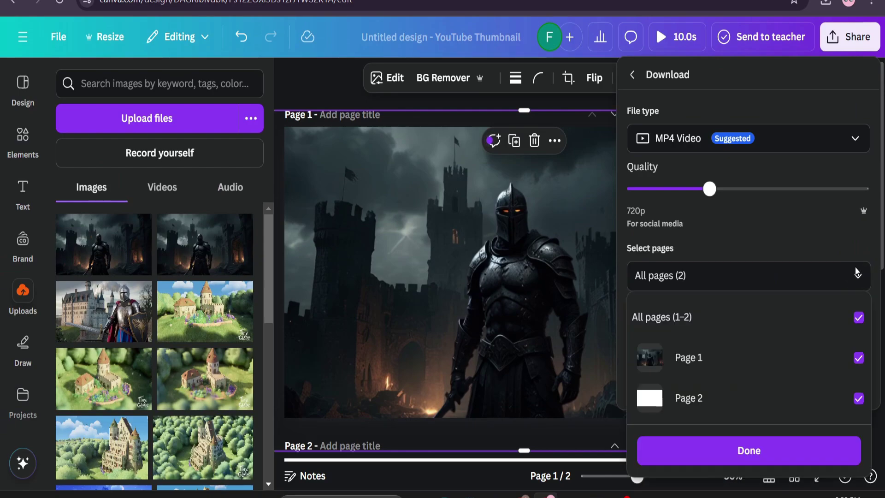
{"action": "left_click", "coordinate": [859, 398]}
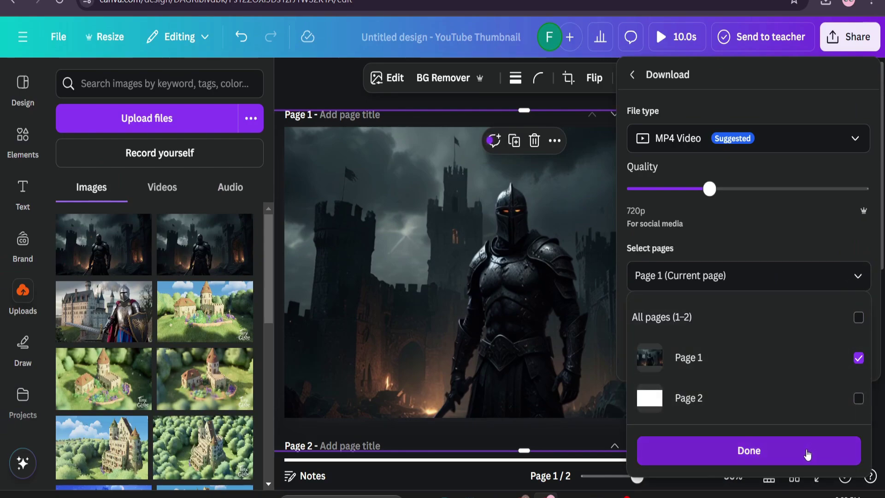
{"action": "left_click", "coordinate": [774, 195]}
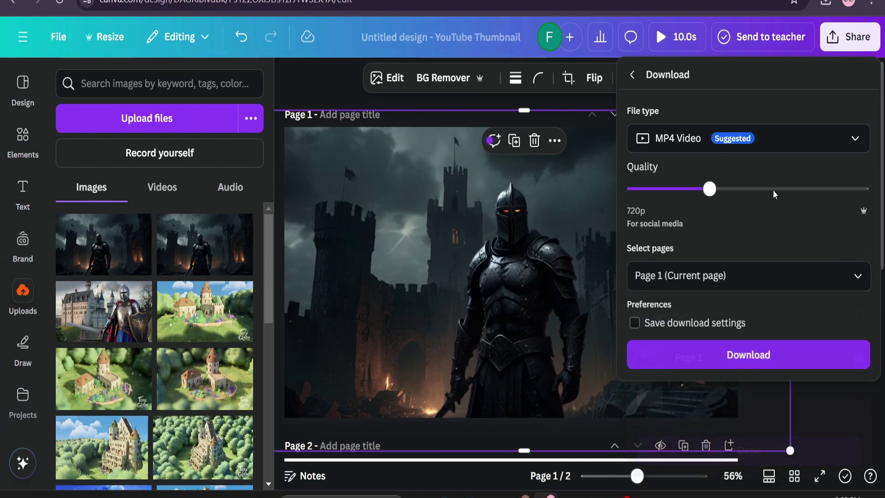
{"action": "left_click", "coordinate": [744, 354]}
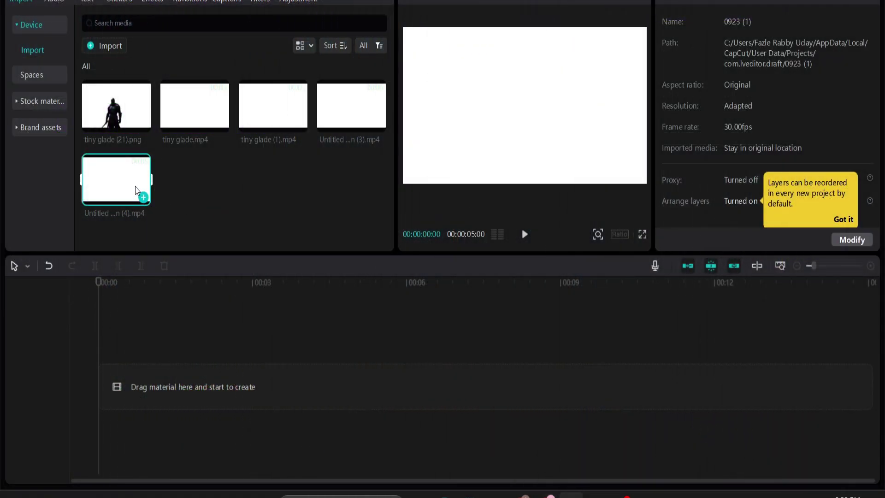
- Place Untitled design (4).mp4 on the timeline and cut off its blank white opening, leaving 4:08
{"action": "left_click_drag", "start_coordinate": [135, 189], "coordinate": [98, 394]}
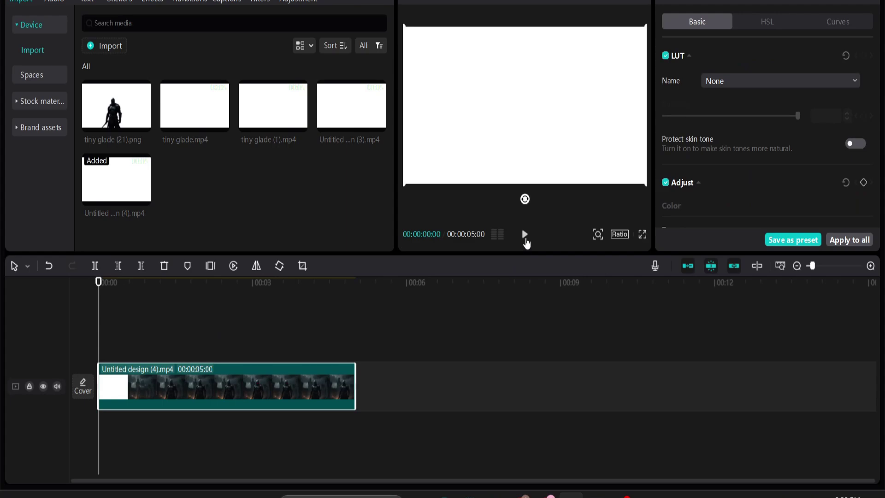
{"action": "left_click", "coordinate": [526, 237]}
{"action": "left_click", "coordinate": [523, 239]}
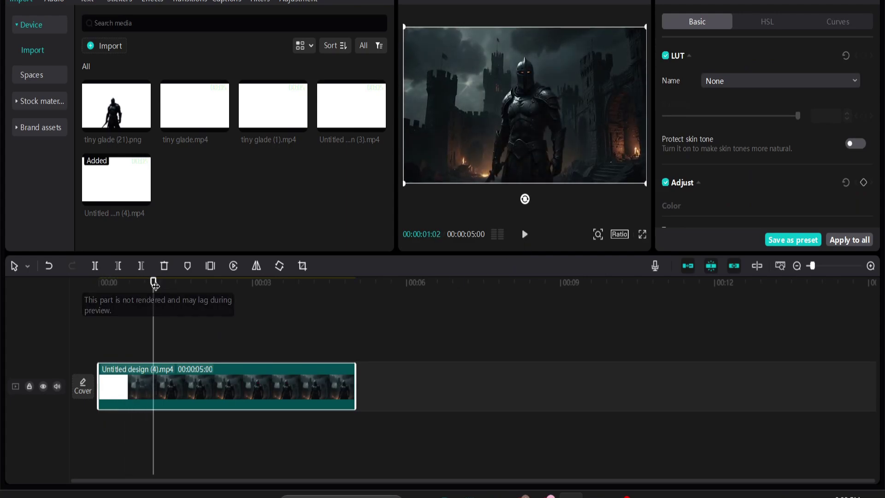
{"action": "left_click_drag", "start_coordinate": [153, 283], "coordinate": [136, 288]}
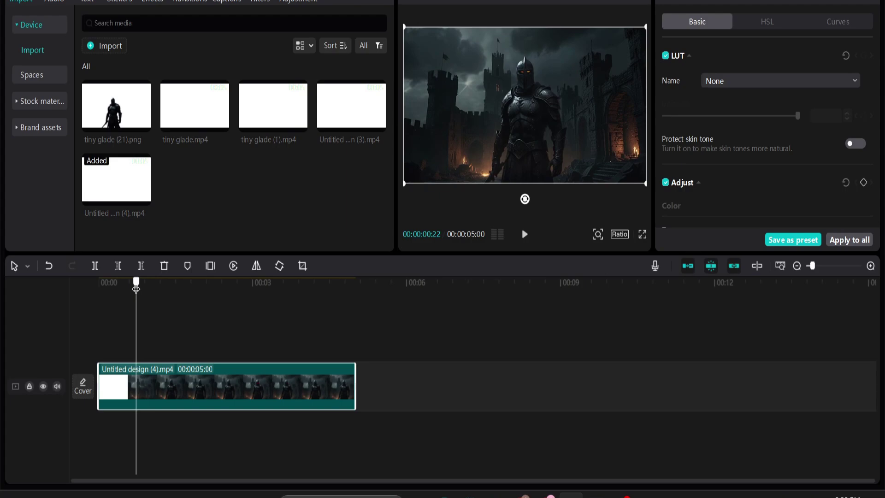
{"action": "left_click", "coordinate": [94, 266]}
{"action": "left_click", "coordinate": [121, 389]}
{"action": "left_click", "coordinate": [164, 267]}
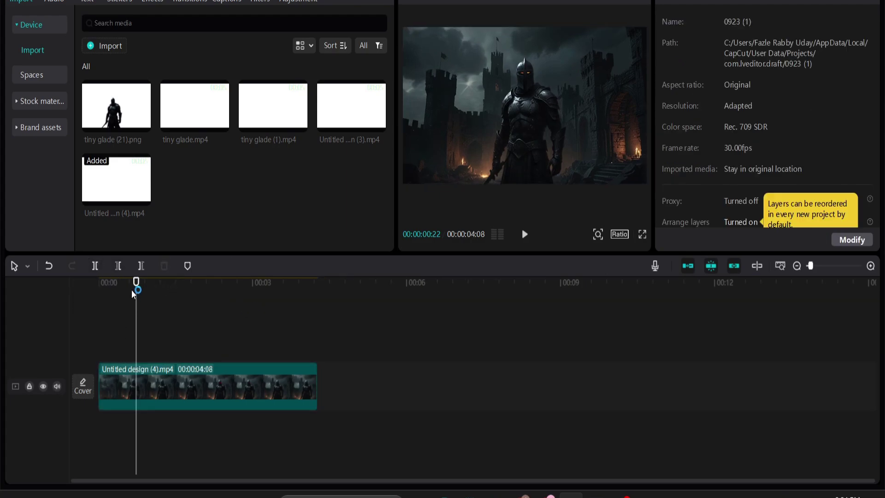
- Play the trimmed knight clip from the start to check the cut
{"action": "left_click_drag", "start_coordinate": [136, 291], "coordinate": [96, 289]}
{"action": "left_click", "coordinate": [526, 234]}
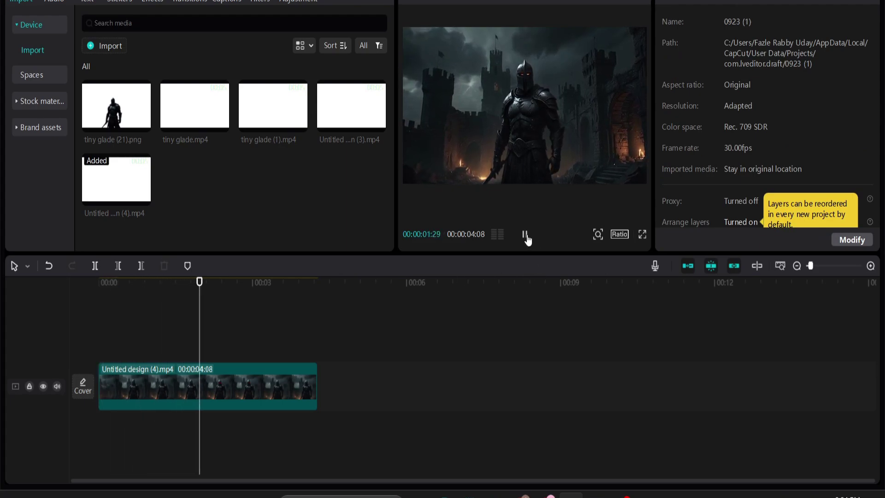
{"action": "left_click", "coordinate": [526, 235]}
{"action": "left_click_drag", "start_coordinate": [291, 297], "coordinate": [94, 301]}
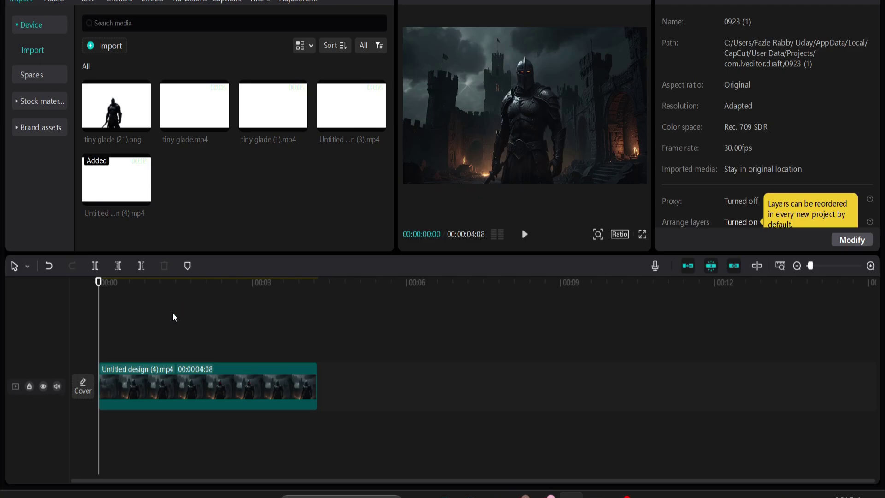
- Search video effects for 'fire' and place By the Fireplace on a track above the clip
{"action": "left_click", "coordinate": [152, 2]}
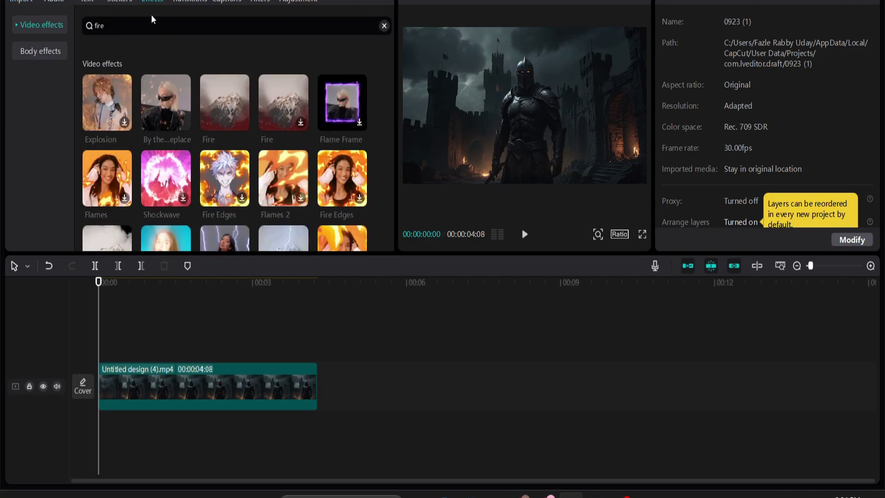
{"action": "left_click", "coordinate": [87, 30]}
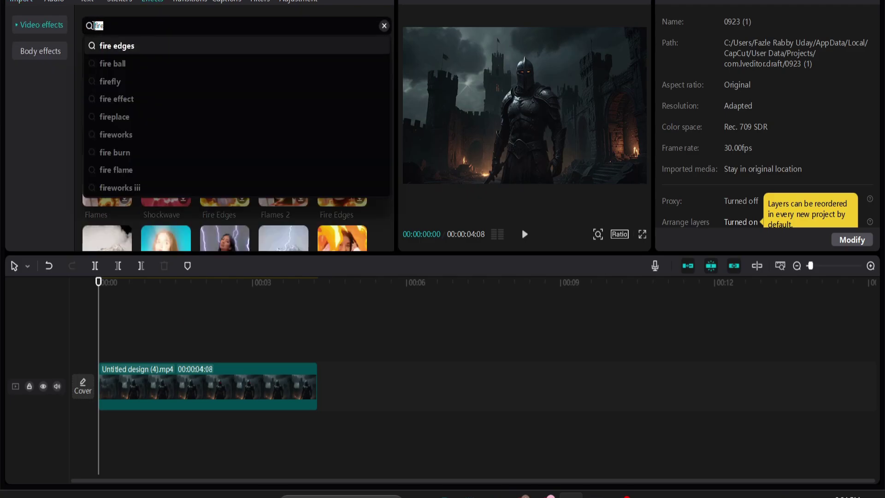
{"action": "key", "text": "Return"}
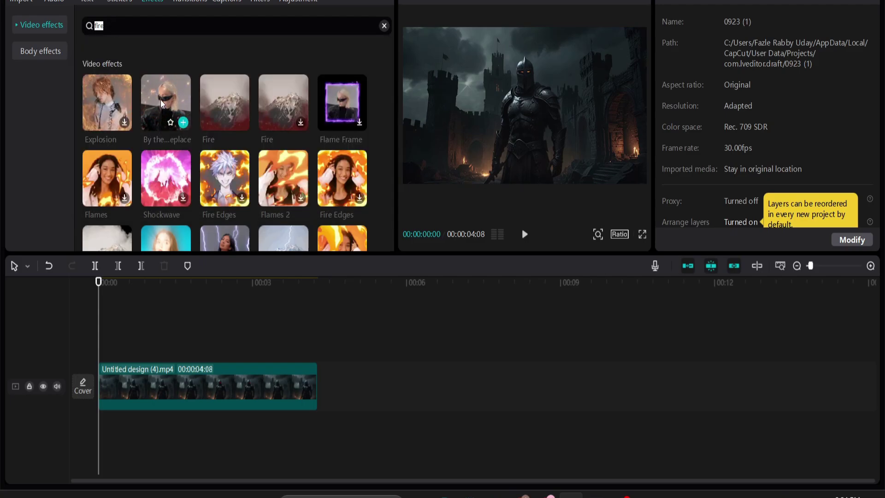
{"action": "left_click_drag", "start_coordinate": [162, 104], "coordinate": [103, 356]}
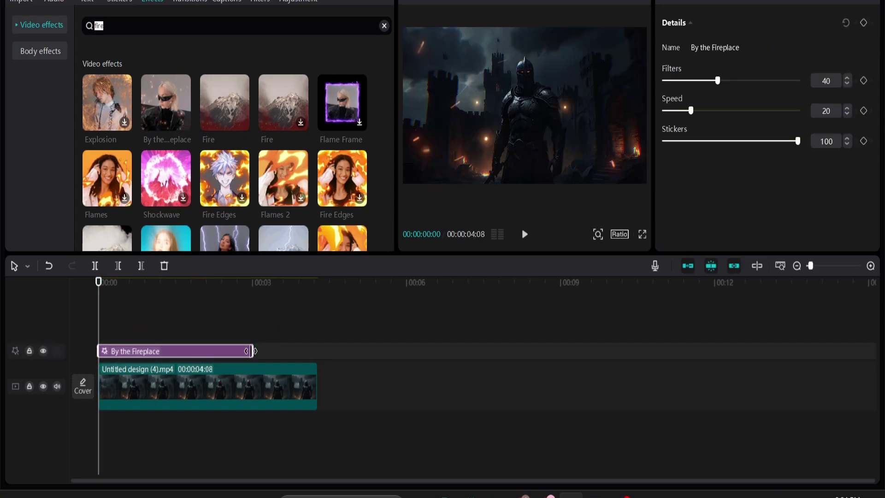
- Stretch the fireplace effect to the clip's end and set its Filters to 15 and Speed to 12
{"action": "left_click_drag", "start_coordinate": [257, 350], "coordinate": [324, 359]}
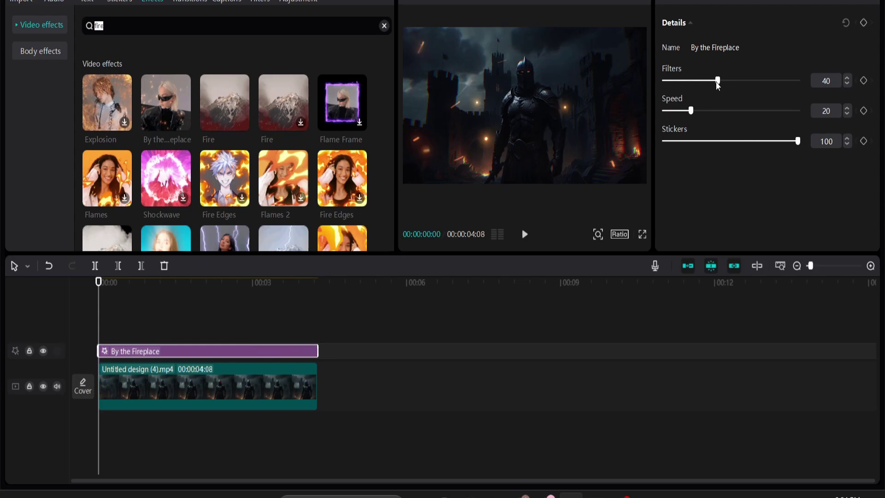
{"action": "left_click_drag", "start_coordinate": [695, 88], "coordinate": [685, 107]}
{"action": "left_click", "coordinate": [524, 240]}
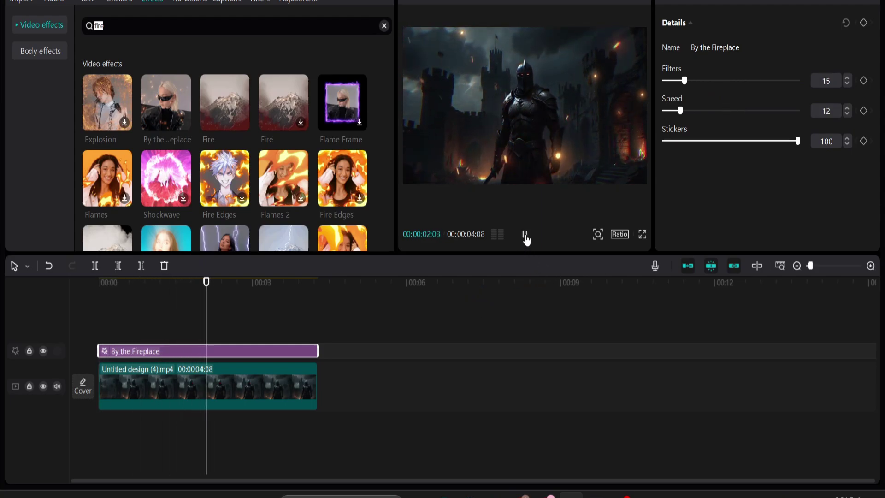
{"action": "left_click", "coordinate": [526, 238]}
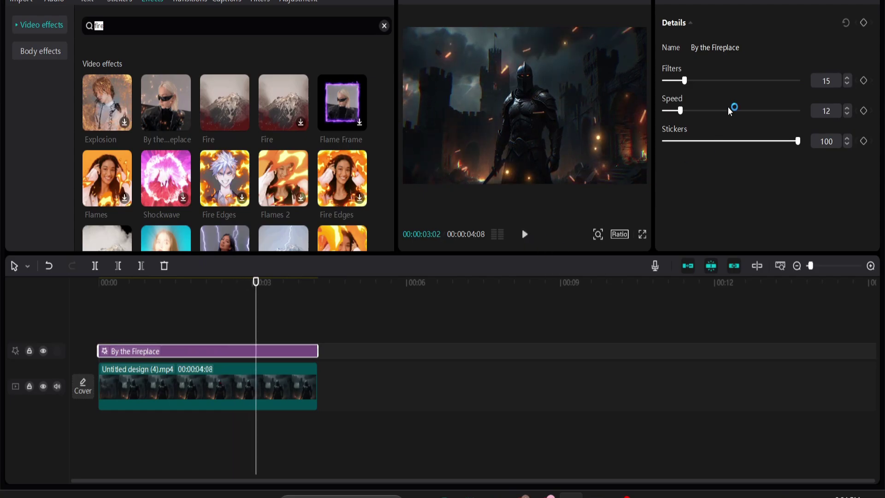
- Raise the knight clip's exposure to 20
{"action": "left_click", "coordinate": [297, 404]}
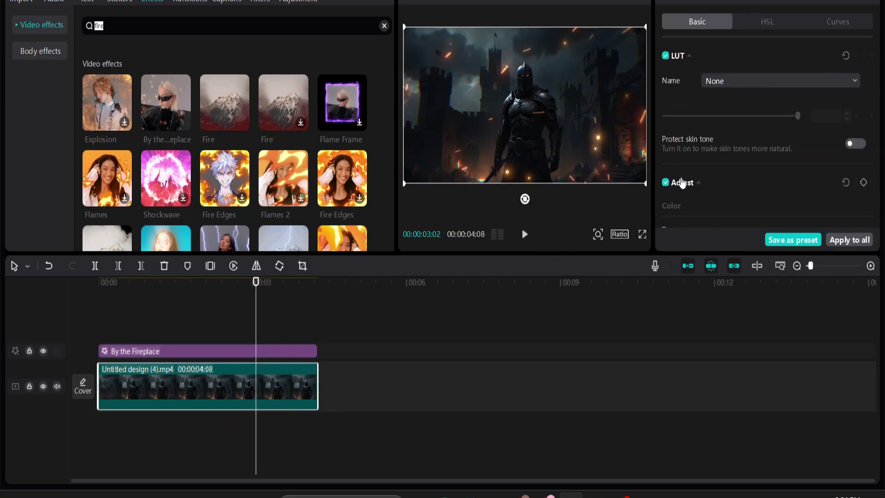
{"action": "scroll", "coordinate": [739, 153], "scroll_direction": "down", "scroll_amount": 5}
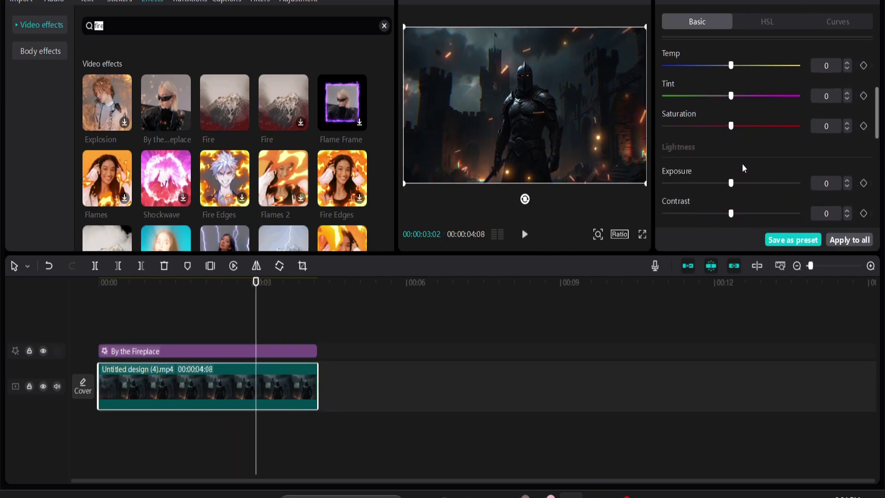
{"action": "scroll", "coordinate": [882, 116], "scroll_direction": "up", "scroll_amount": 1}
{"action": "left_click", "coordinate": [757, 188]}
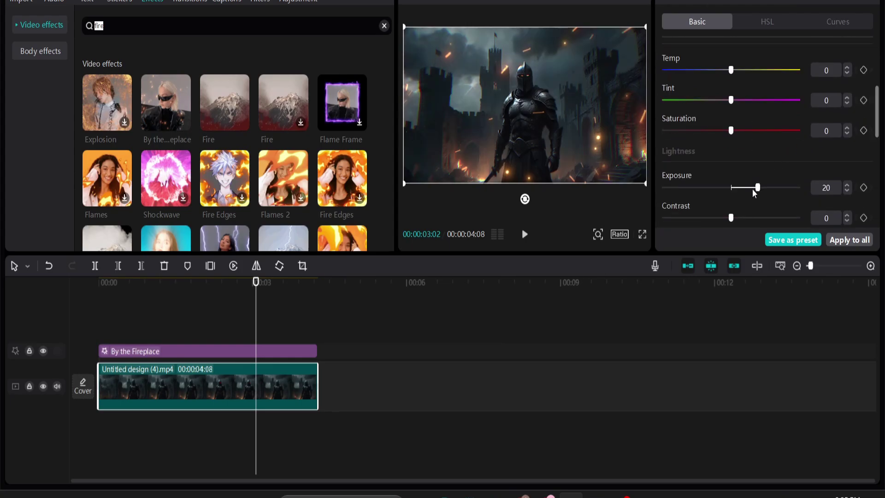
{"action": "scroll", "coordinate": [752, 193], "scroll_direction": "down", "scroll_amount": 3}
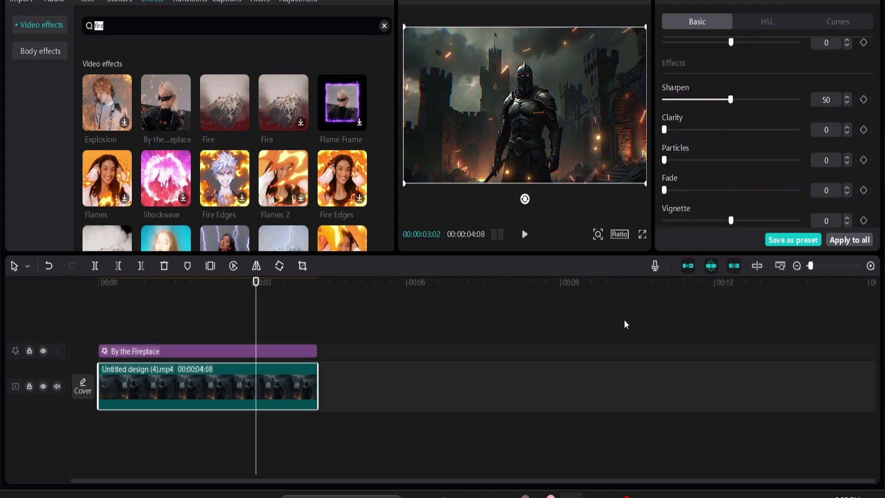
- Open the Export dialog for the finished knight video with Ctrl+E
{"action": "key", "text": "ctrl+e"}
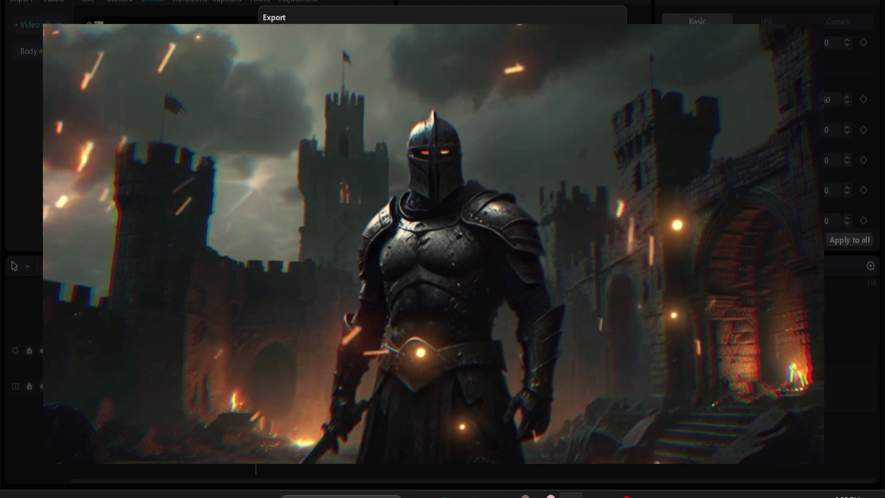